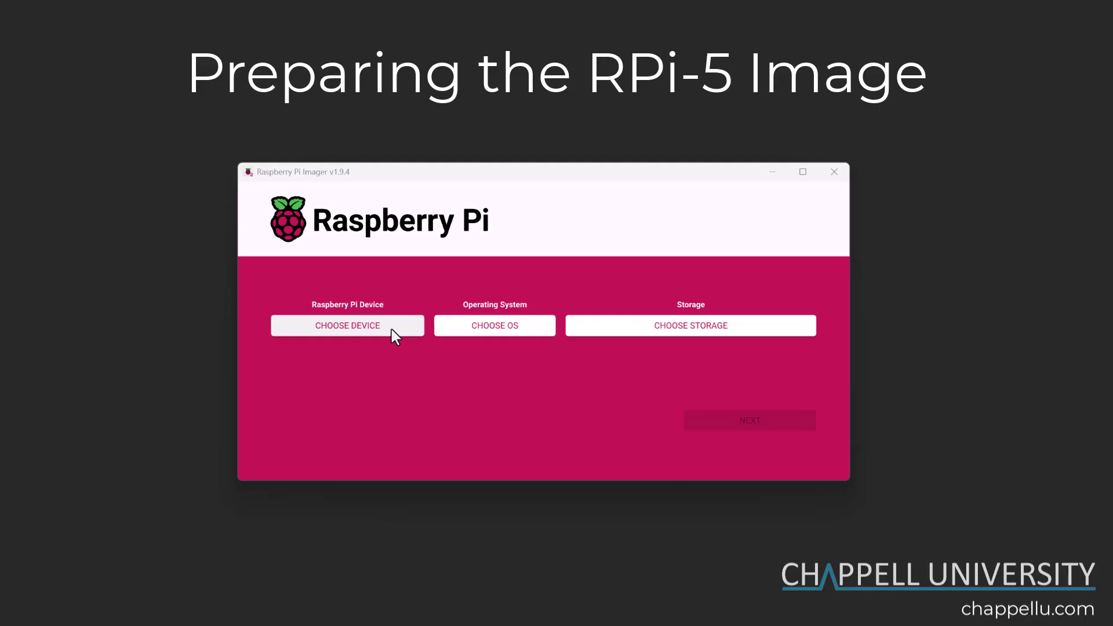
Select Raspberry Pi 5 from the device list as the target board.
left_click(391, 329)
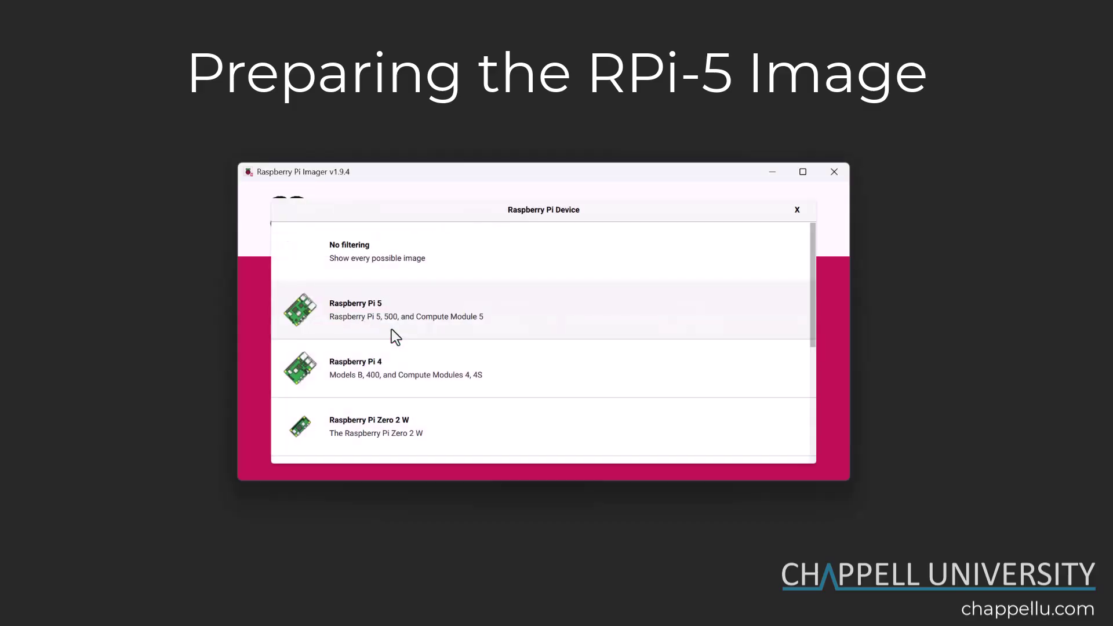
scroll(487, 348, "down", 4)
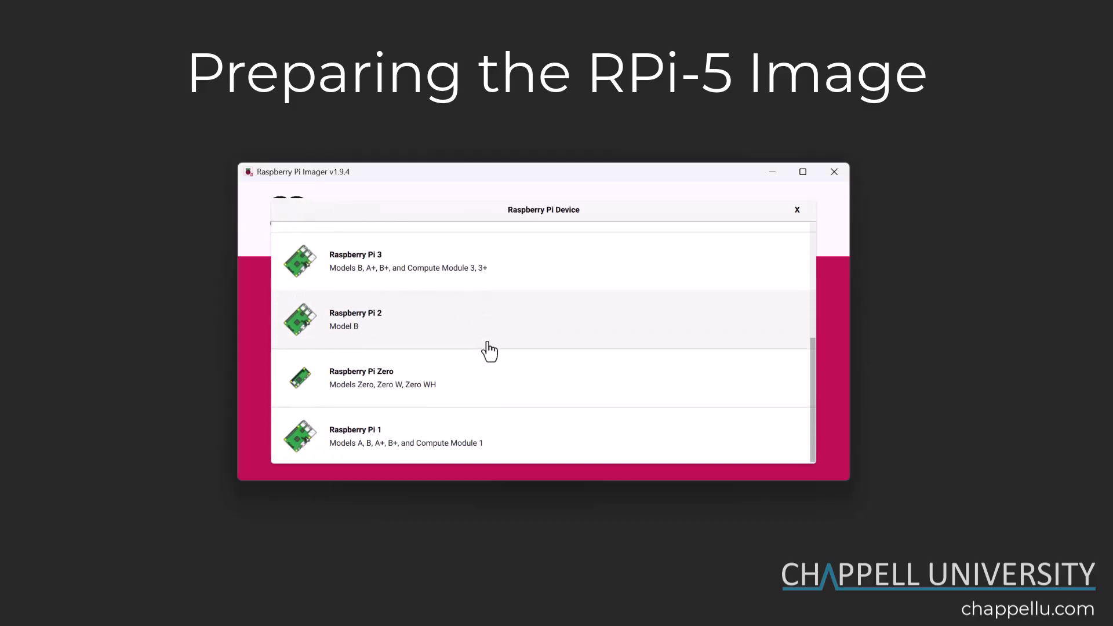
scroll(490, 350, "up", 4)
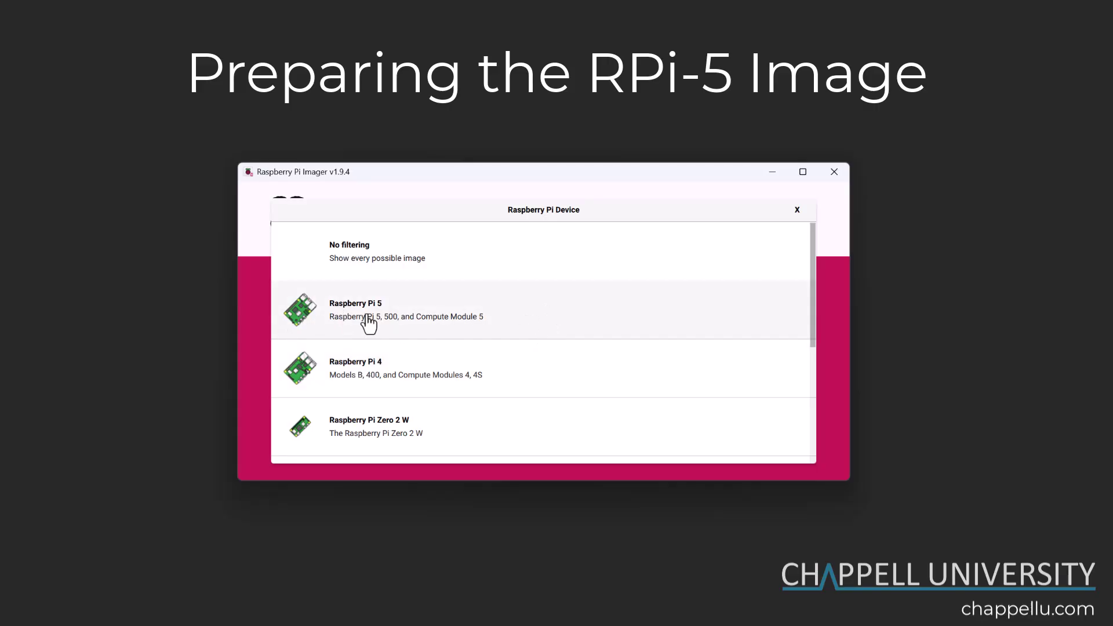
left_click(470, 321)
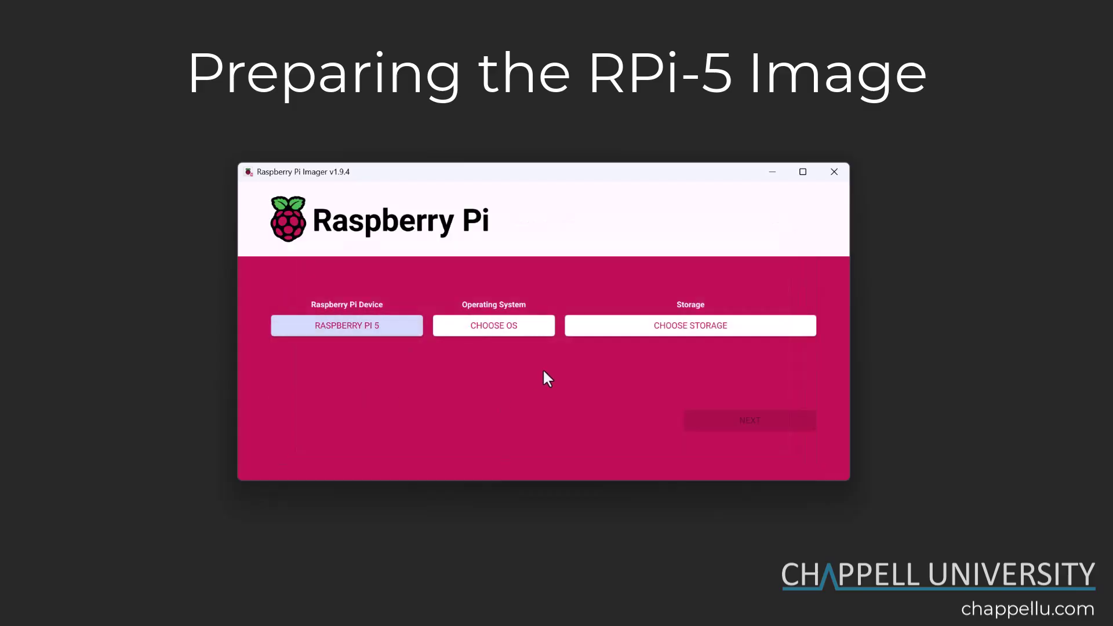
Pick Raspberry Pi OS (64-bit) from the operating system list.
left_click(540, 328)
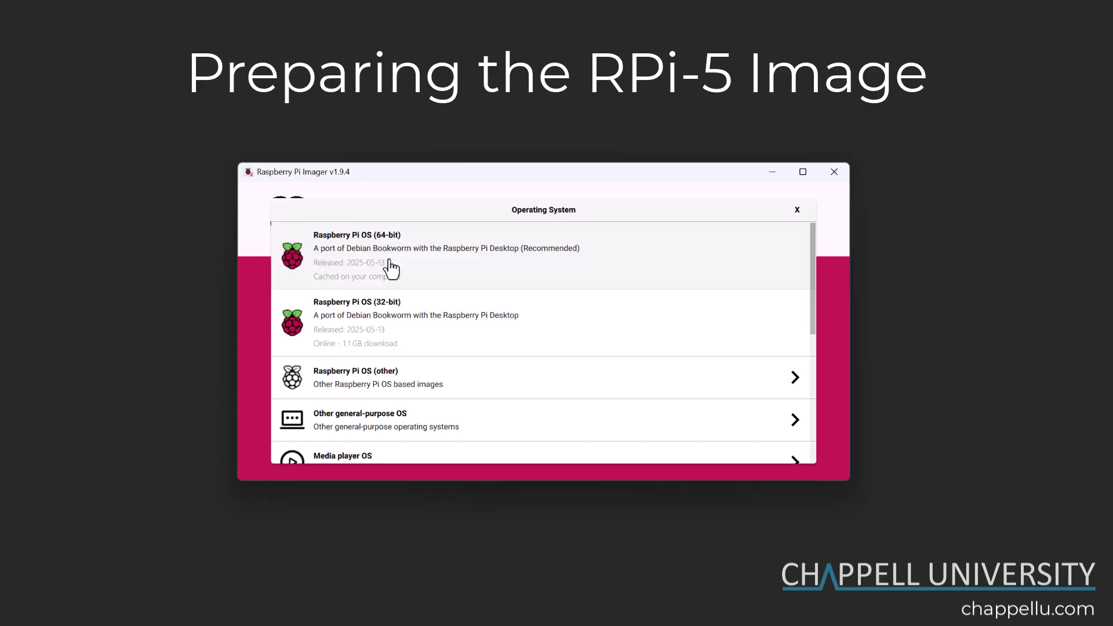
left_click(522, 268)
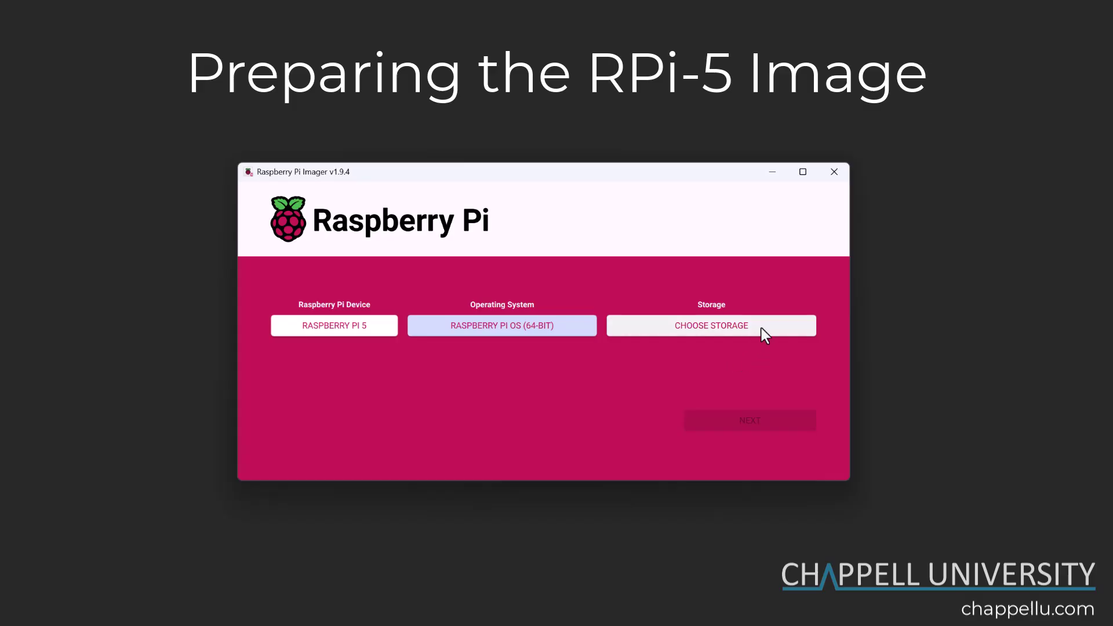
Select the 127.9 GB Generic MassStorageClass USB drive as storage and proceed.
left_click(790, 327)
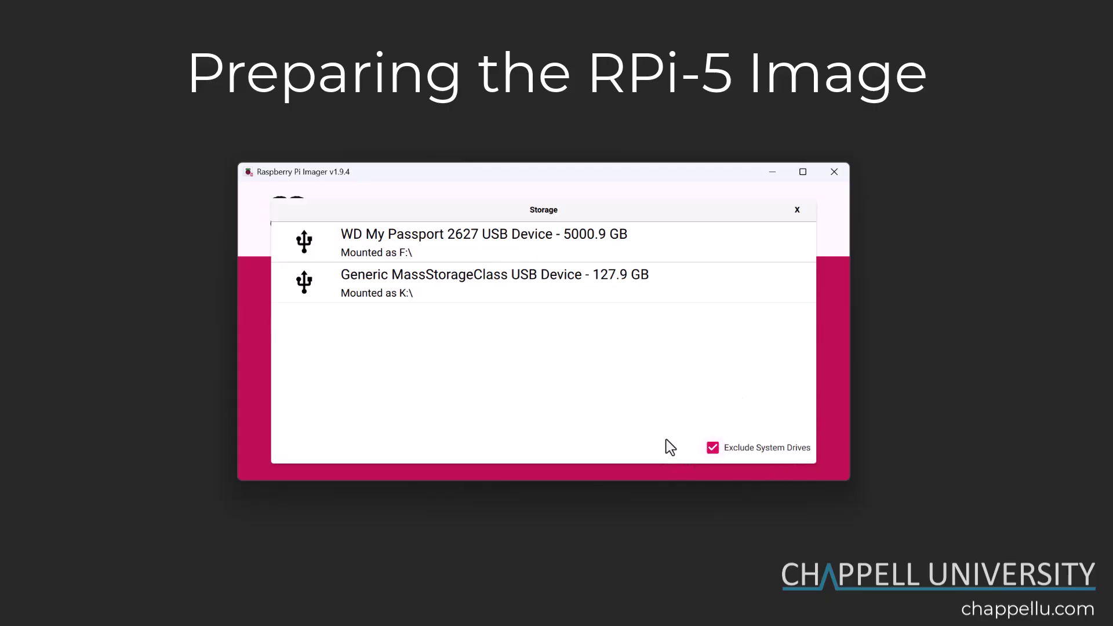
left_click(463, 284)
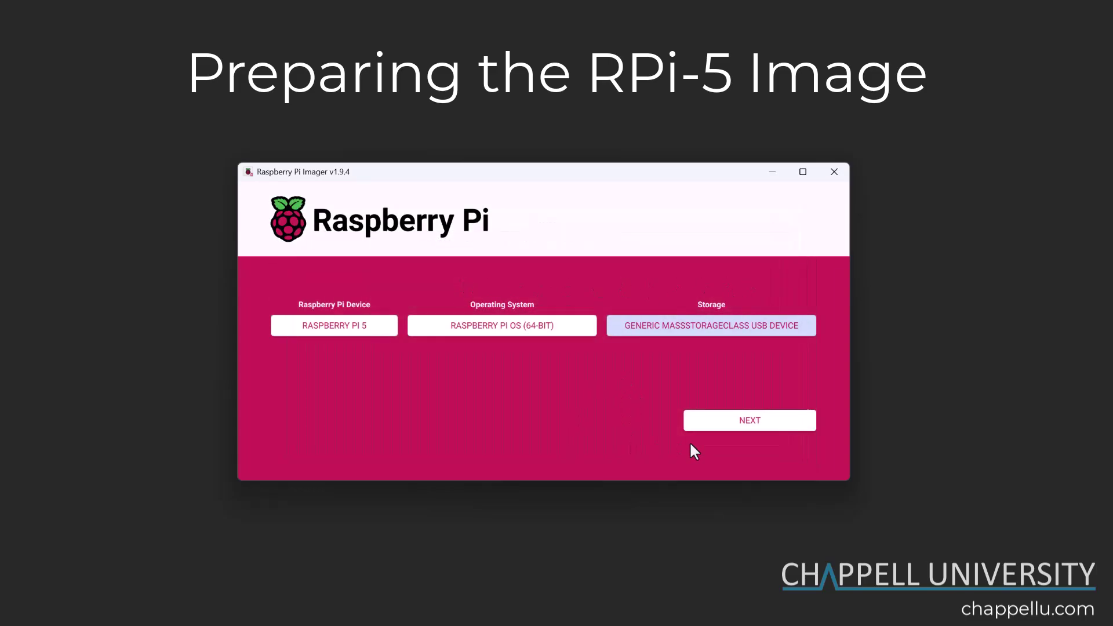
left_click(745, 423)
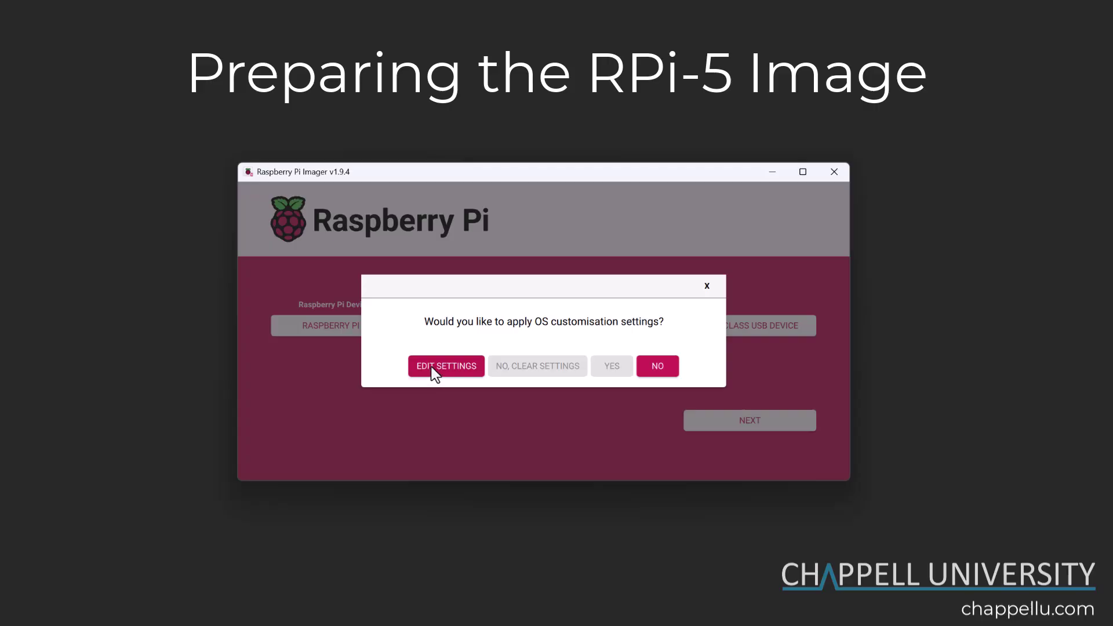
Choose EDIT SETTINGS on the customisation prompt to open OS Customisation.
left_click(468, 365)
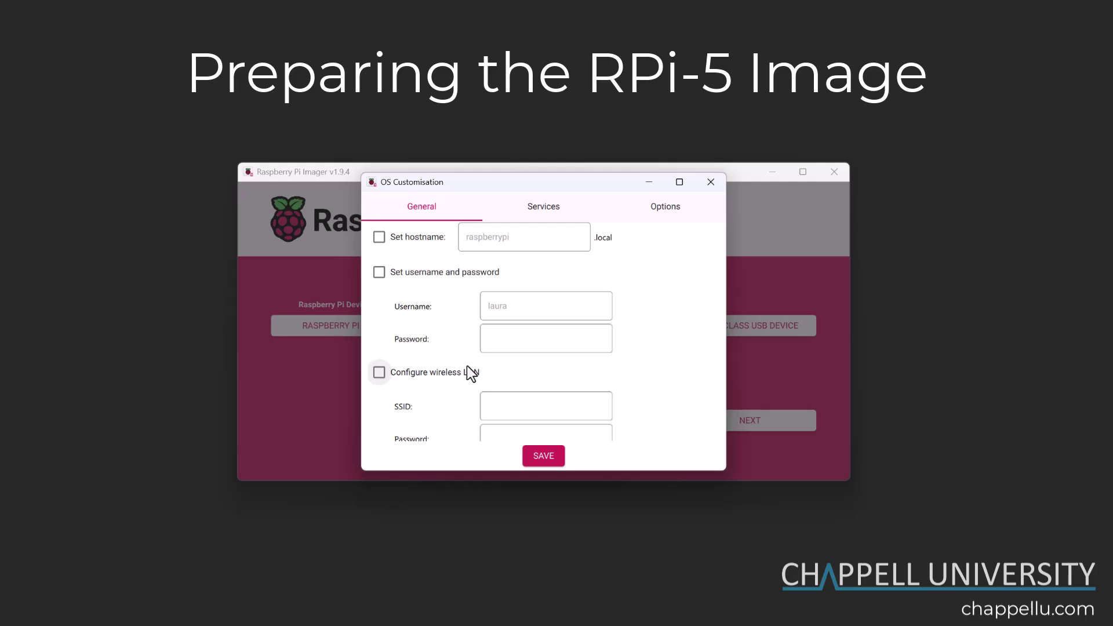
Set the hostname to rpi01 and enable a username with its account password.
left_click(379, 237)
left_click_drag(528, 236, 437, 239)
type("rp")
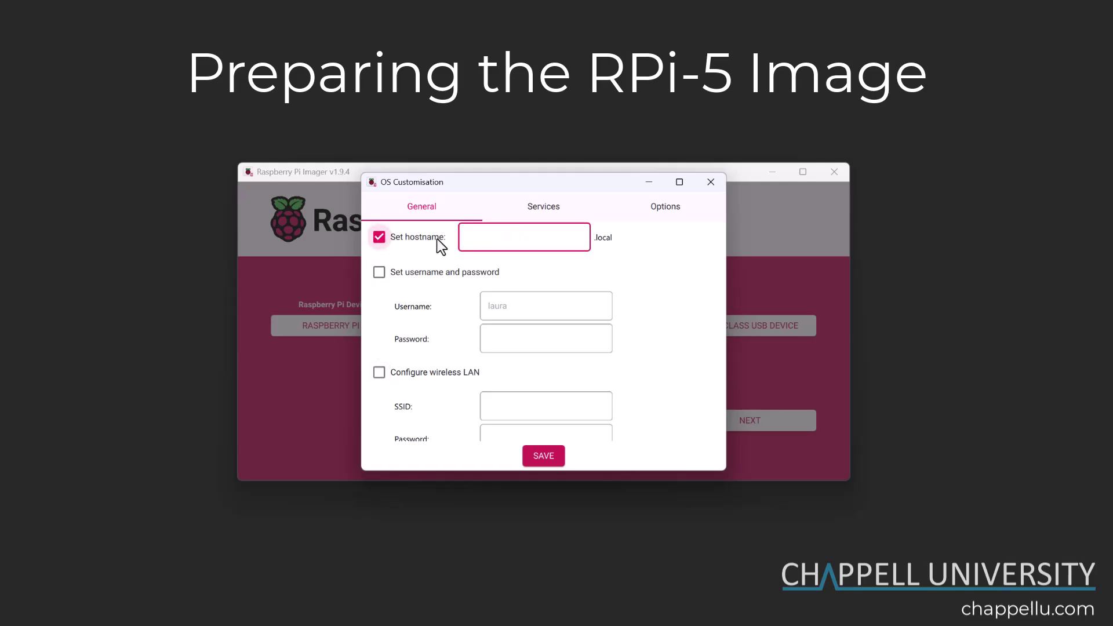
type("i01")
left_click(379, 273)
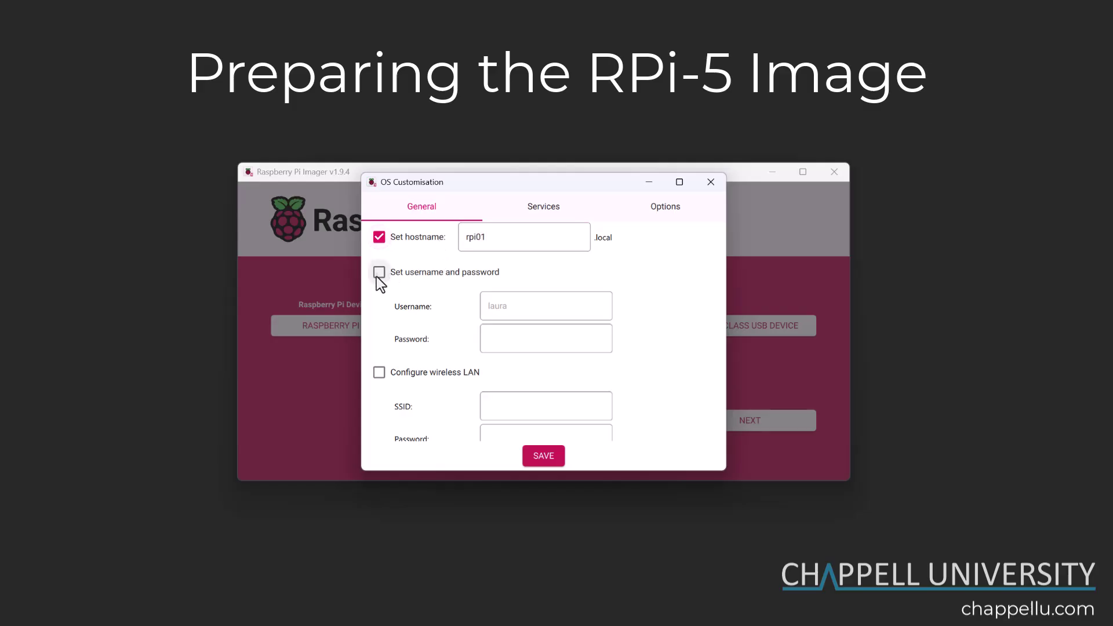
left_click(551, 310)
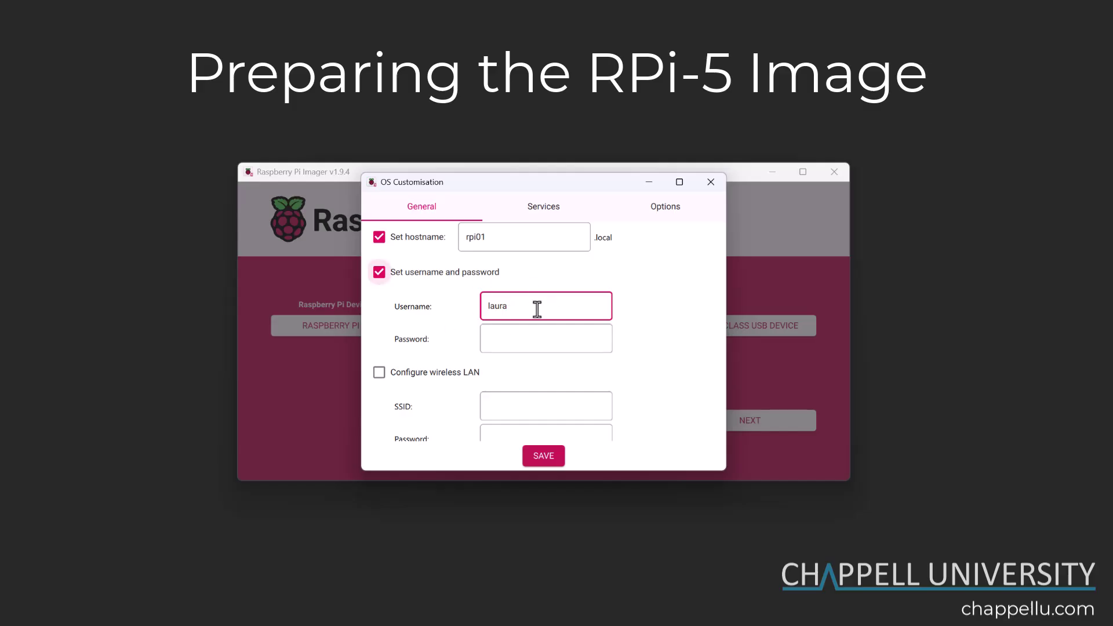
left_click(518, 338)
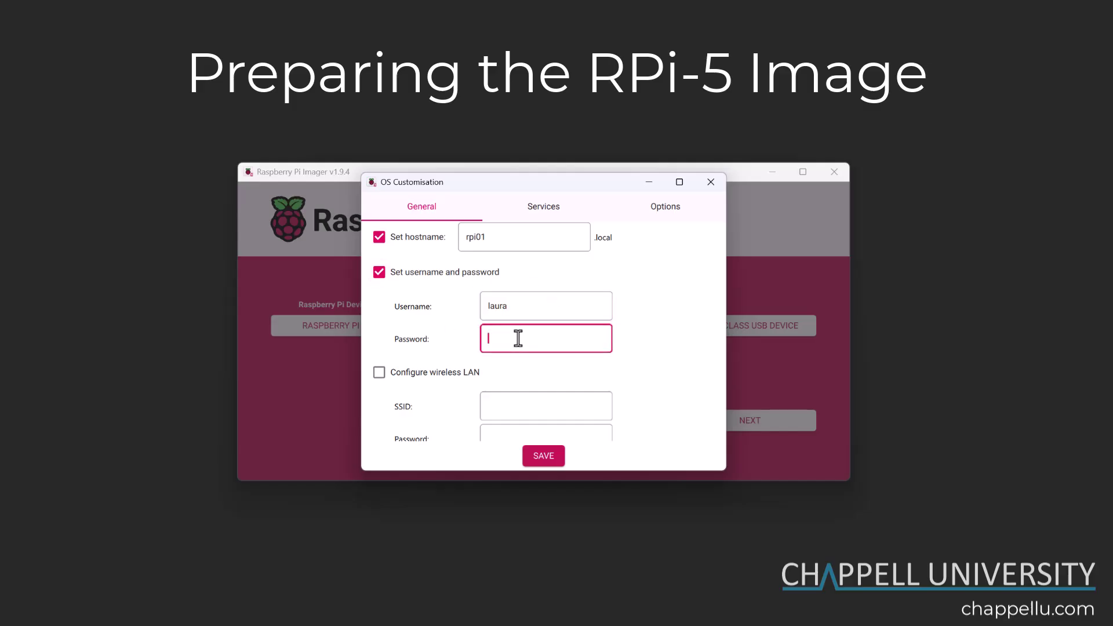
type("??????t")
left_click_drag(714, 308, 709, 377)
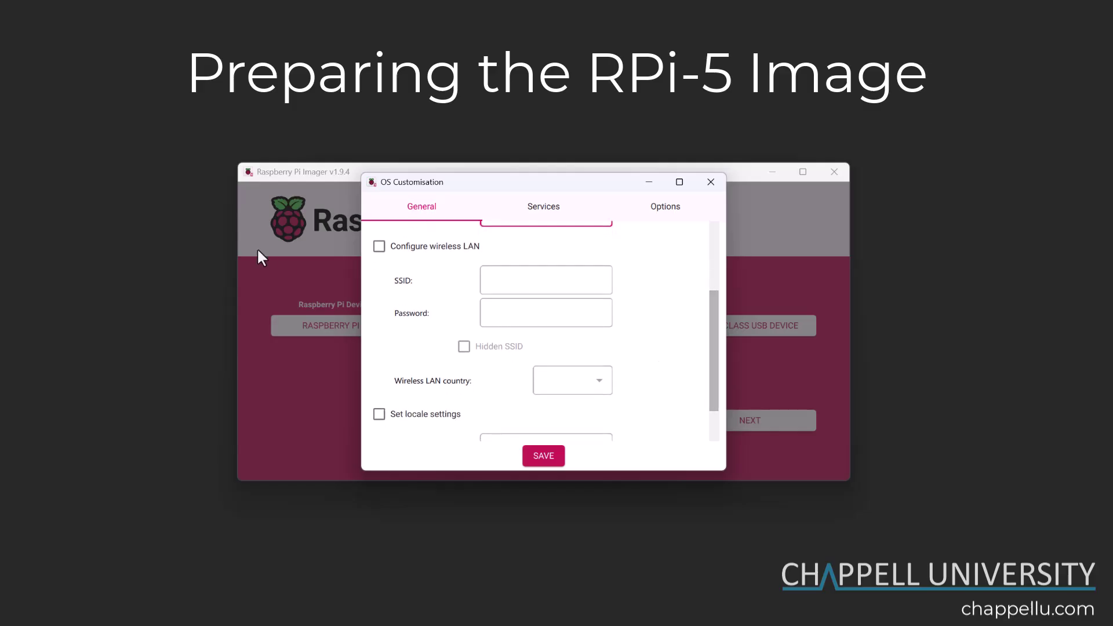
Enable wireless LAN with SSID Chappell_Labs and its Wi-Fi password.
left_click(379, 246)
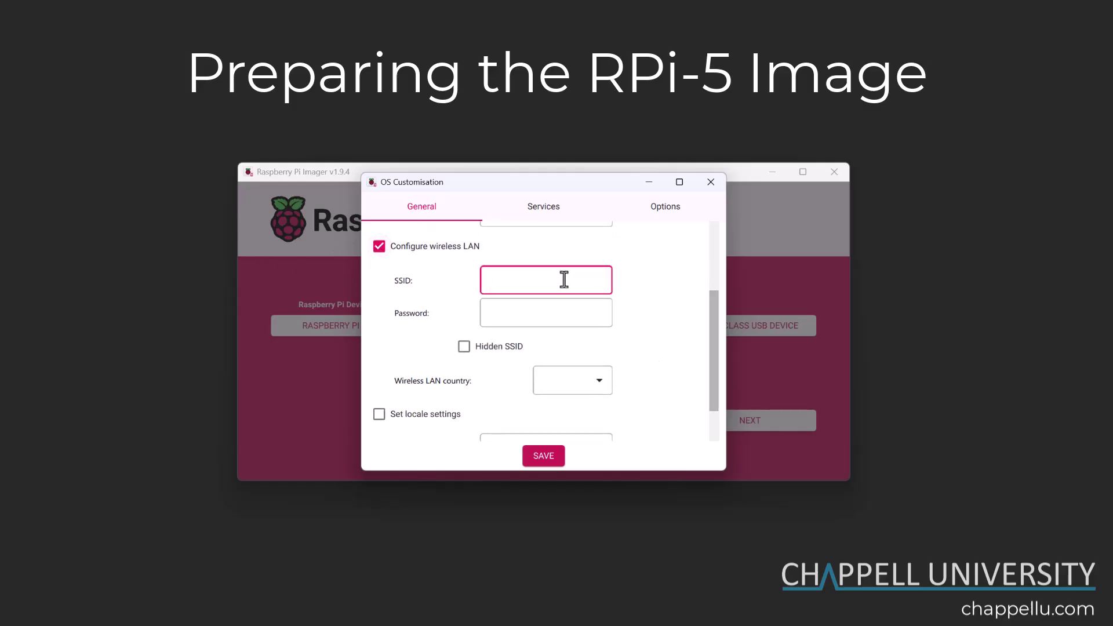
type("Chappell_Labs")
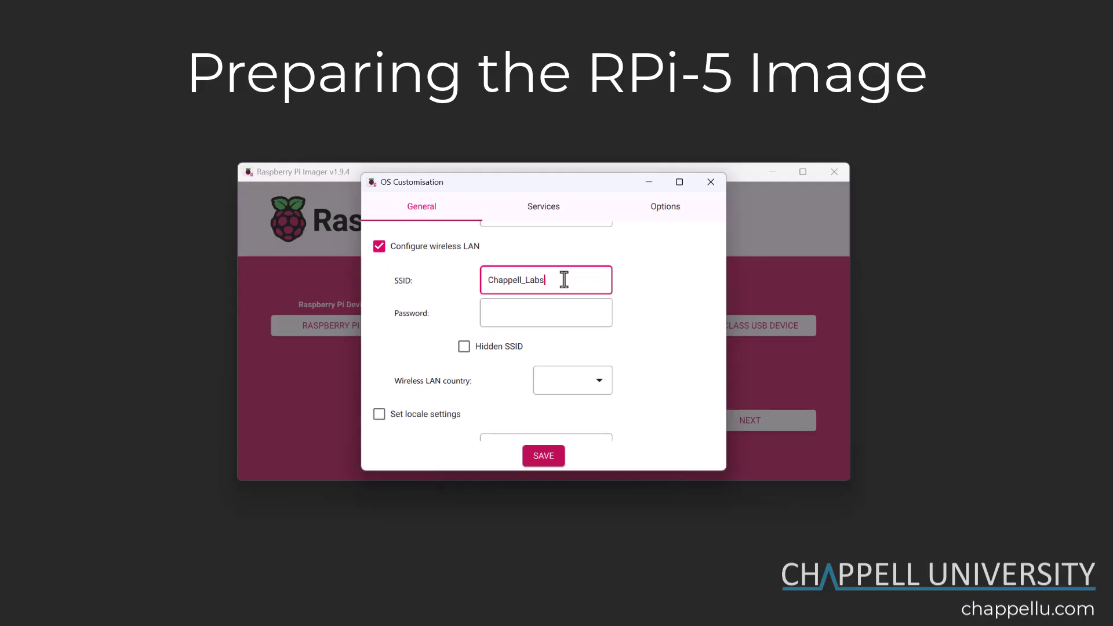
left_click(525, 318)
type("••••••••••••")
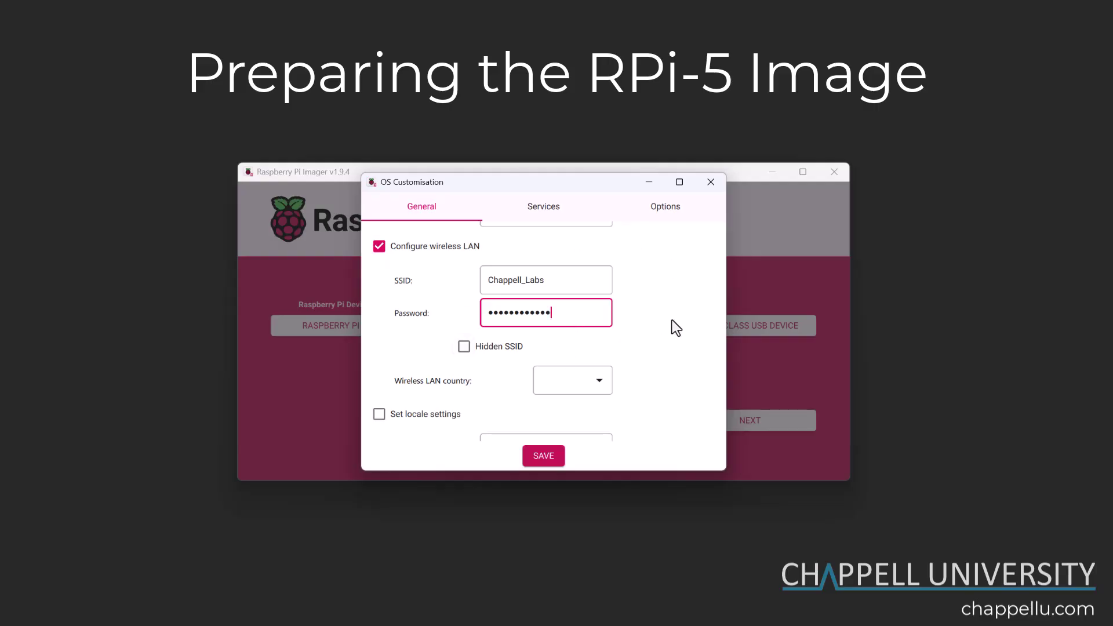
left_click(600, 381)
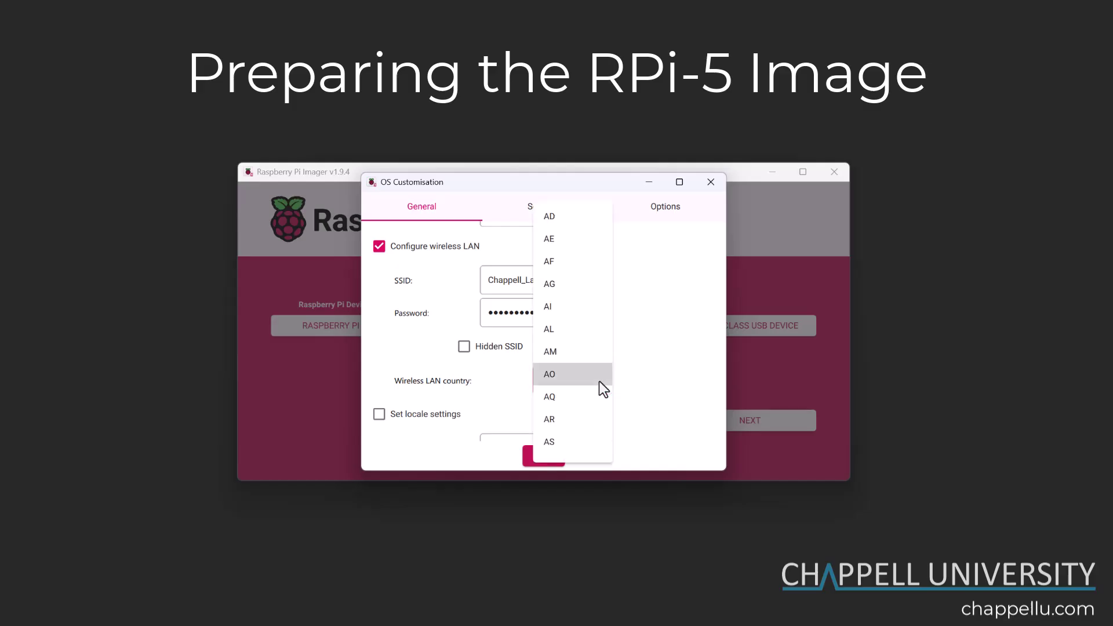
scroll(602, 376, "down", 3)
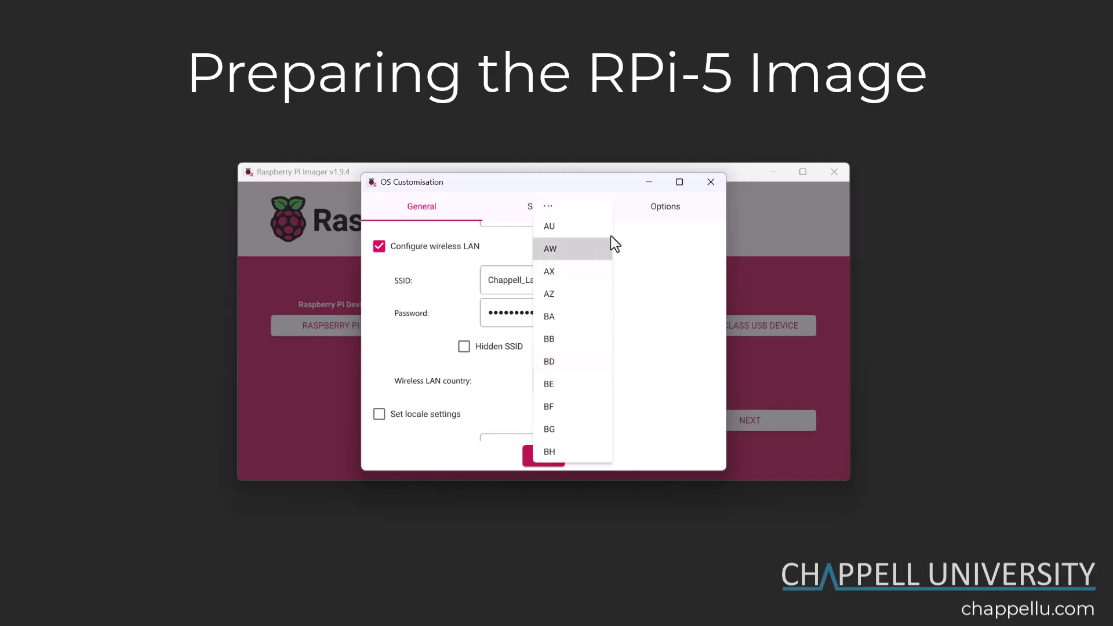
scroll(582, 298, "down", 6)
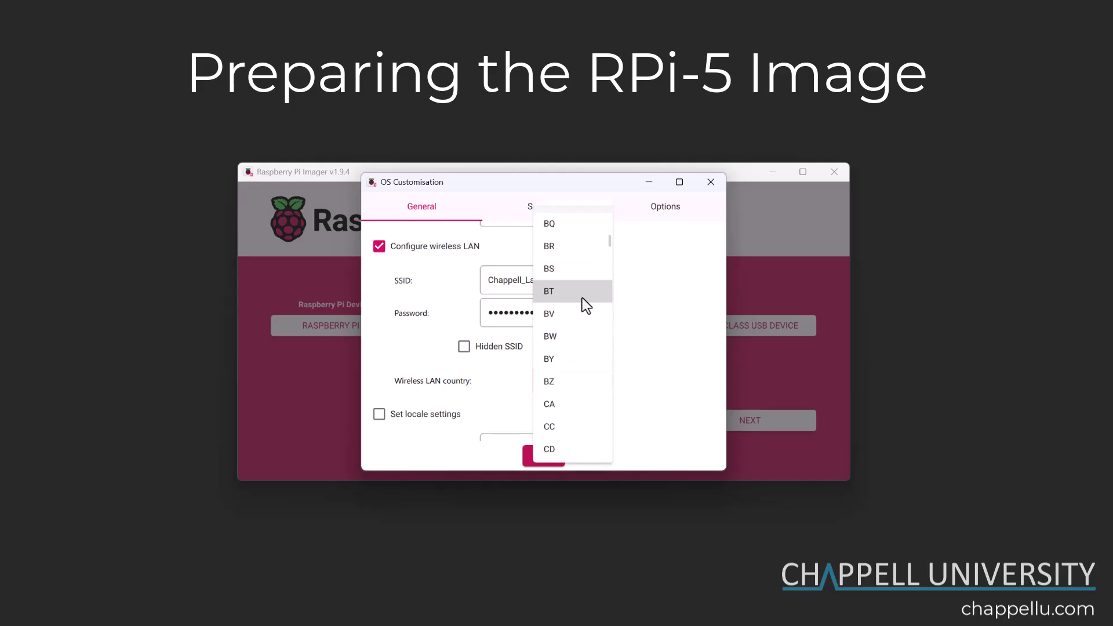
Choose US as the wireless LAN country from the country list.
scroll(586, 307, "down", 15)
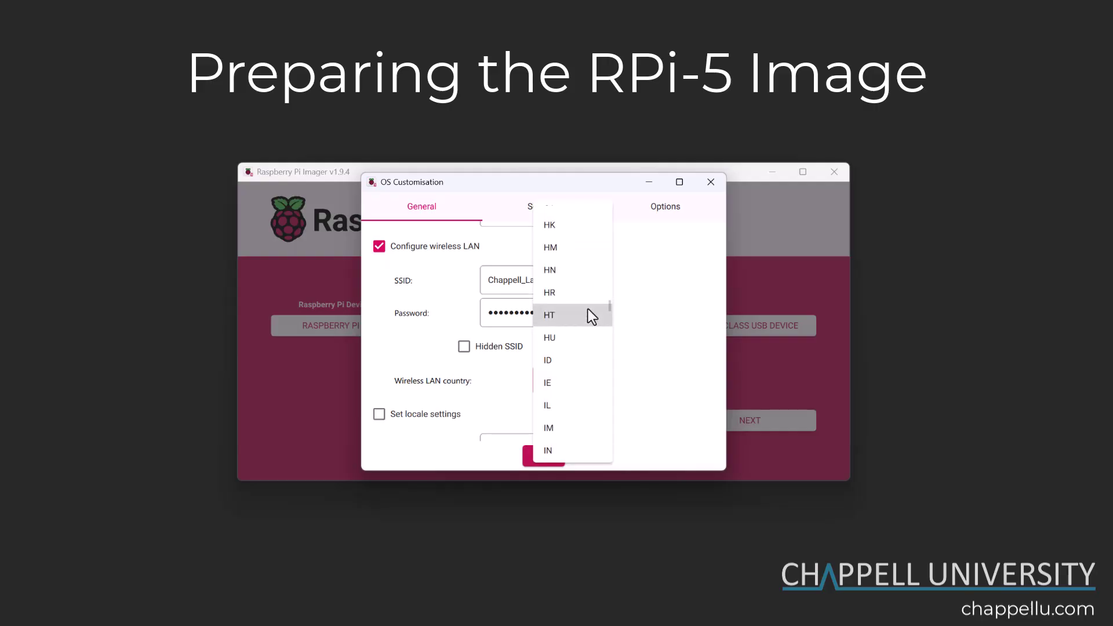
scroll(574, 360, "down", 12)
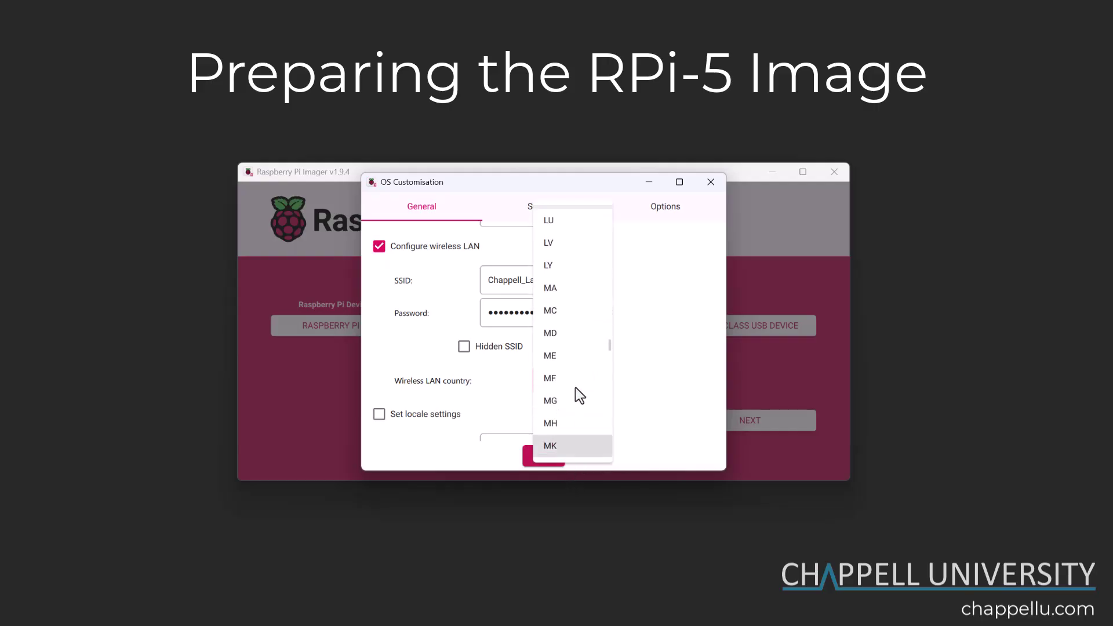
scroll(576, 400, "down", 15)
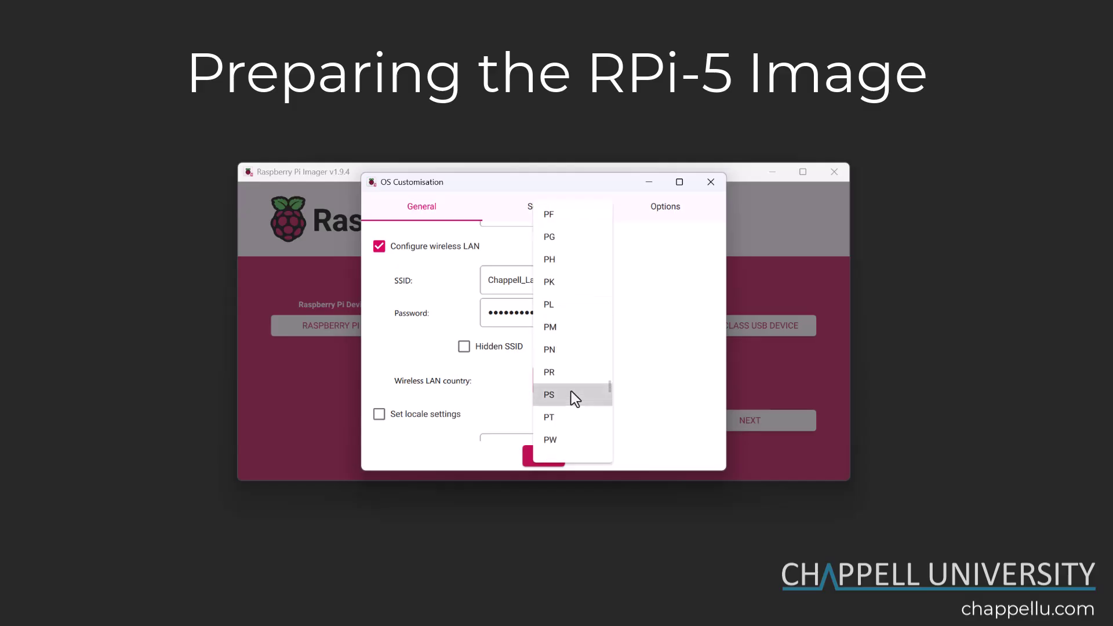
scroll(572, 392, "down", 11)
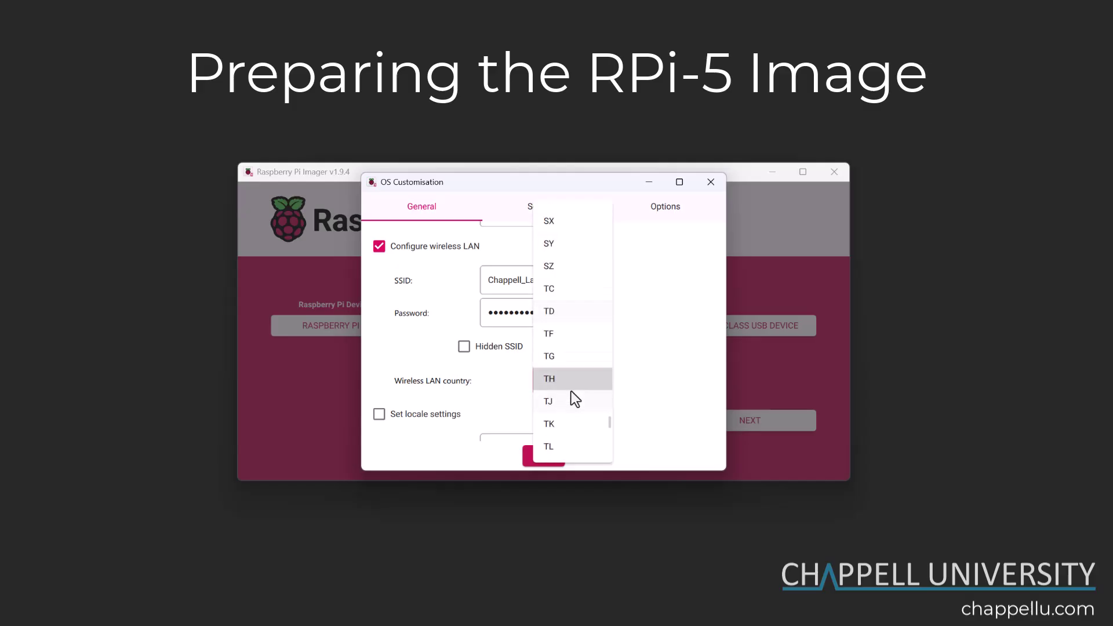
scroll(573, 400, "down", 3)
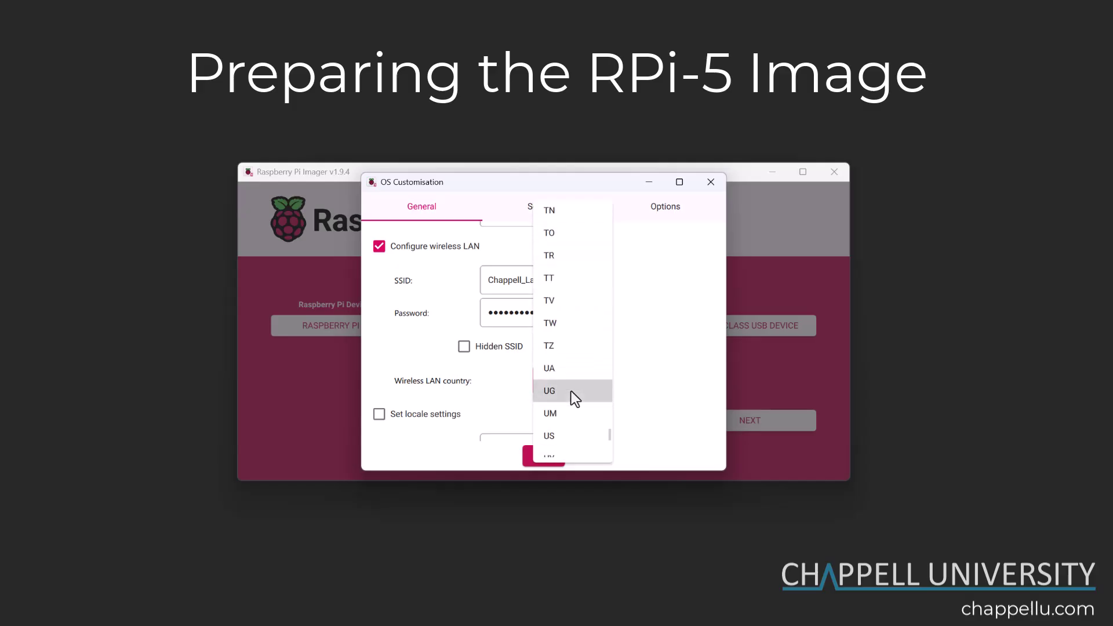
left_click(554, 439)
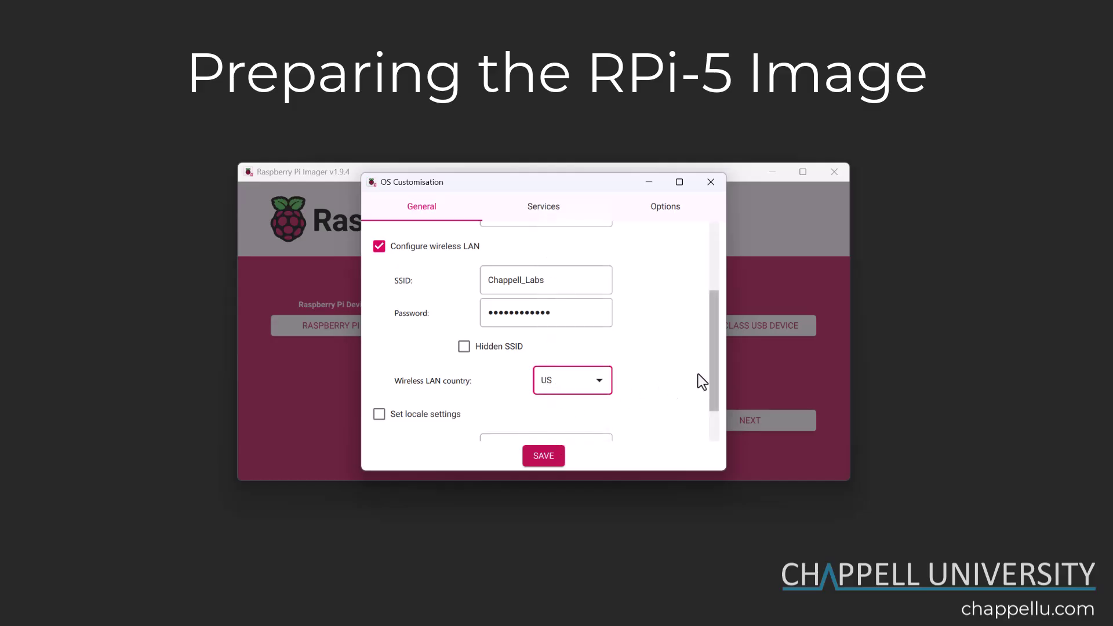
Enable locale settings with time zone America/Los_Angeles and keyboard layout us.
left_click_drag(715, 366, 715, 396)
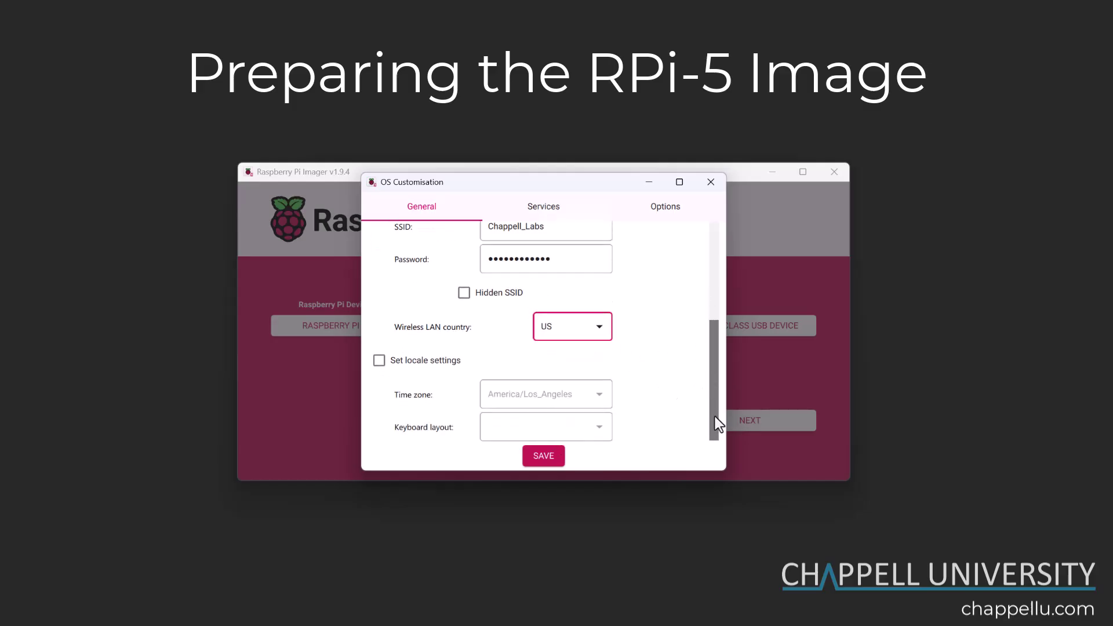
left_click(379, 361)
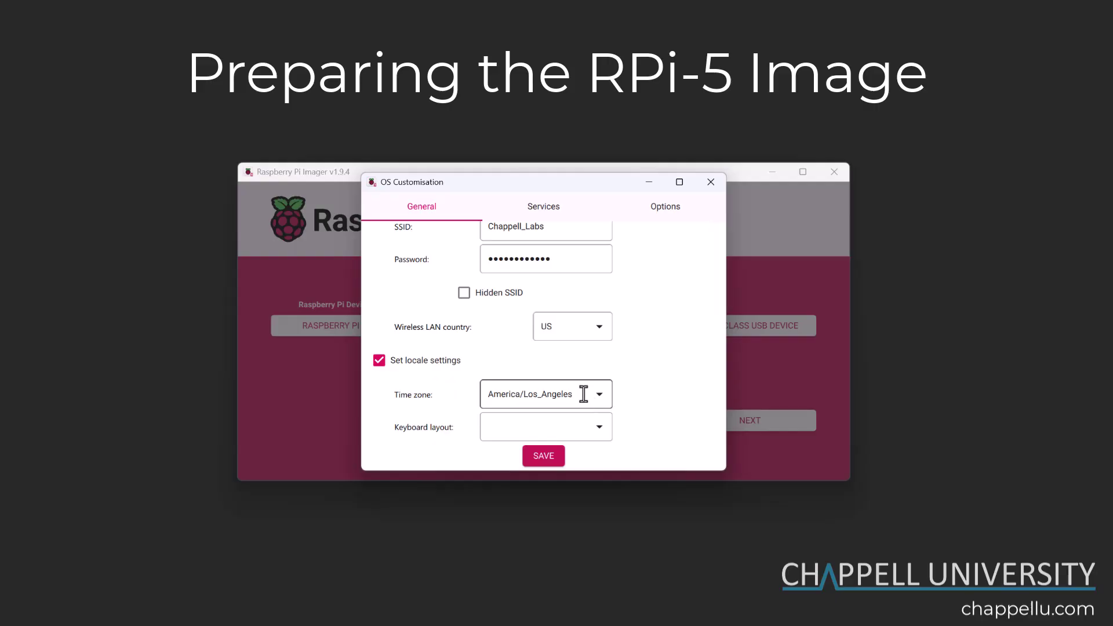
left_click(599, 429)
scroll(577, 393, "down", 8)
scroll(581, 388, "down", 10)
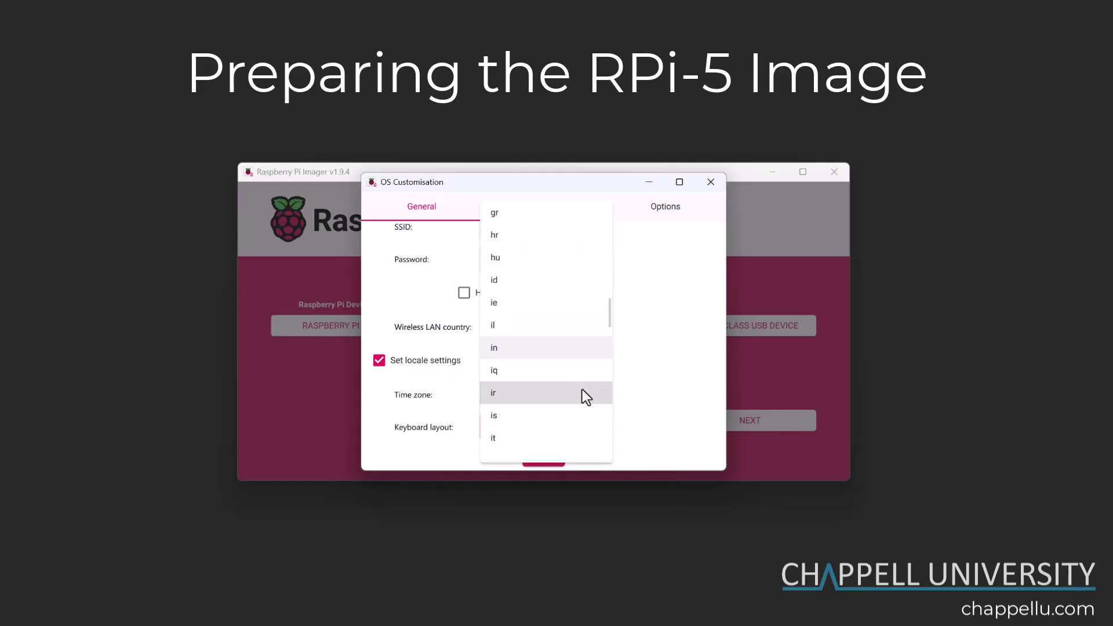
scroll(583, 388, "down", 8)
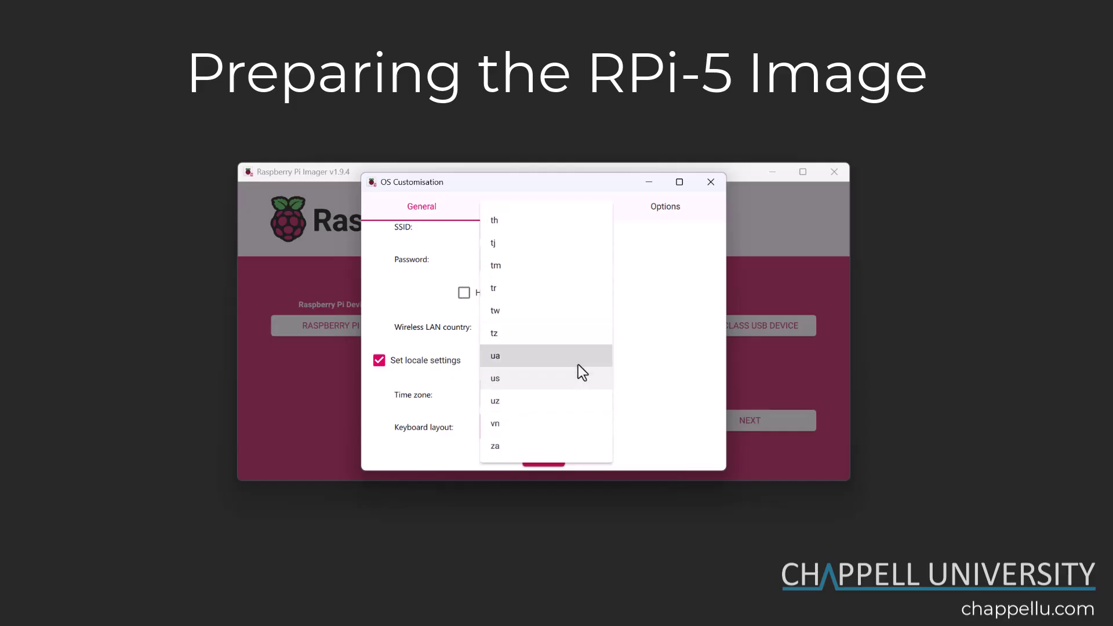
left_click(573, 378)
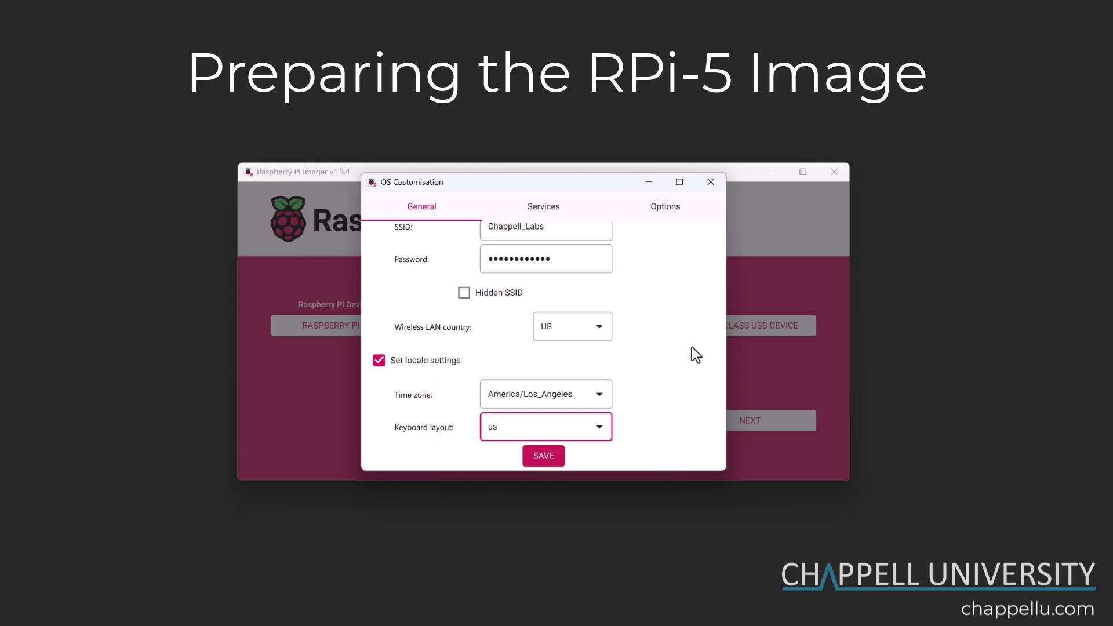
mouse_move(703, 335)
Enable SSH with password authentication on the Services tab, then view the Options tab.
scroll(656, 332, "up", 5)
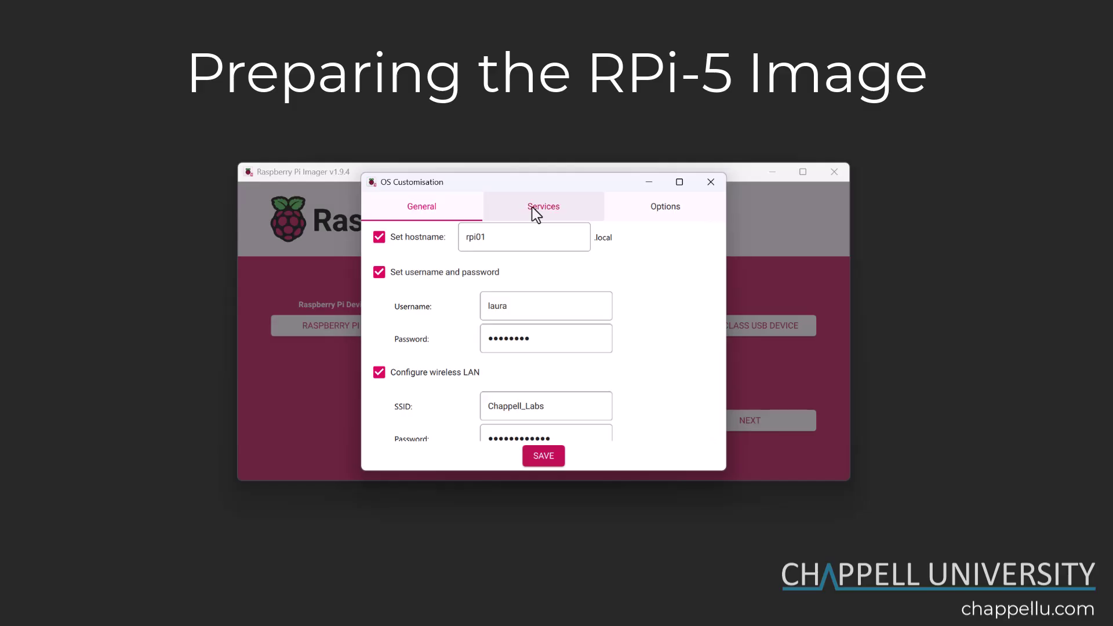
left_click(532, 207)
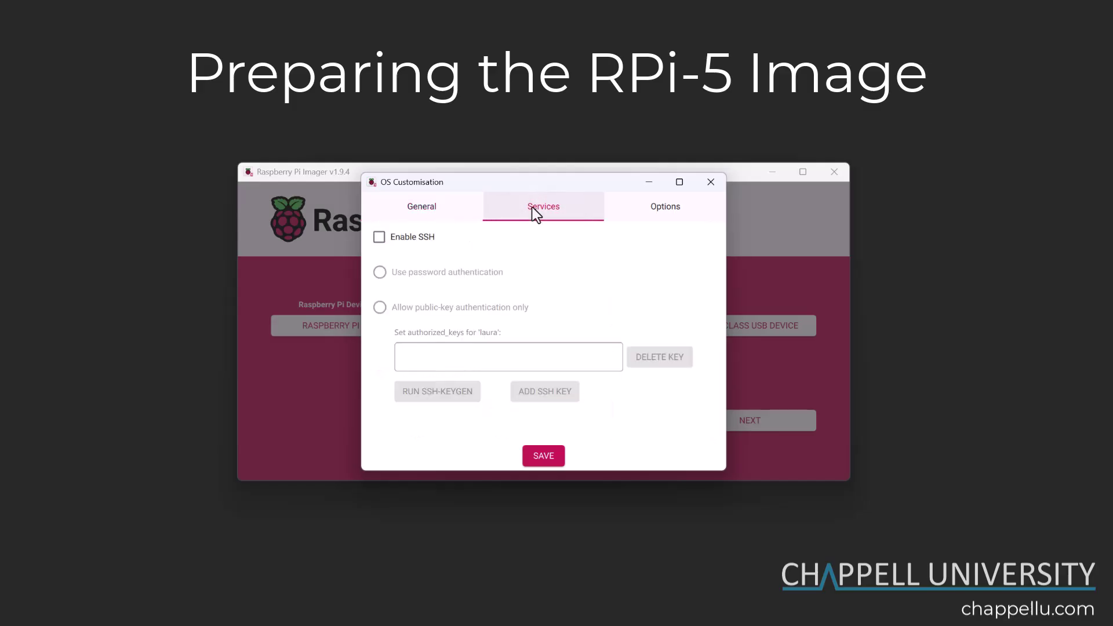
left_click(378, 237)
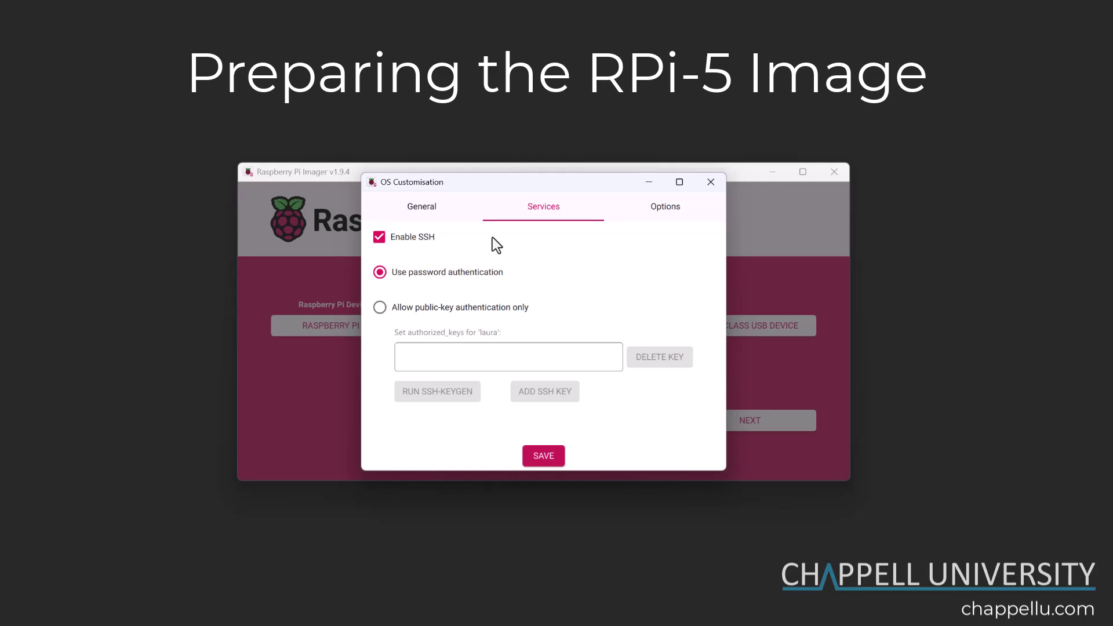
left_click(651, 214)
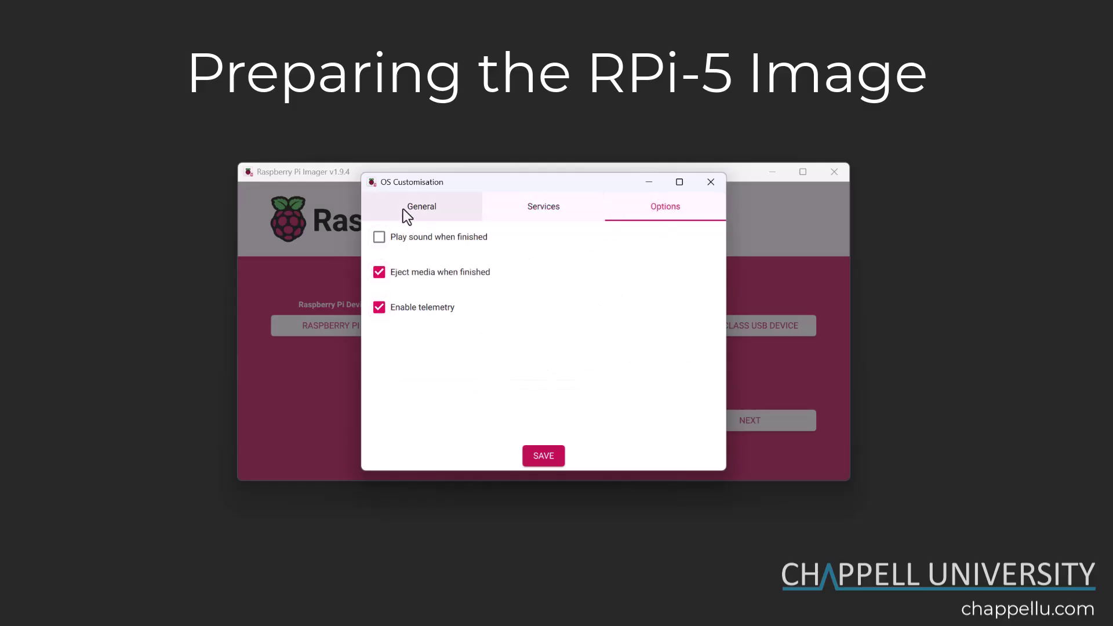
Save the OS customisation and confirm applying it to the image.
left_click(542, 457)
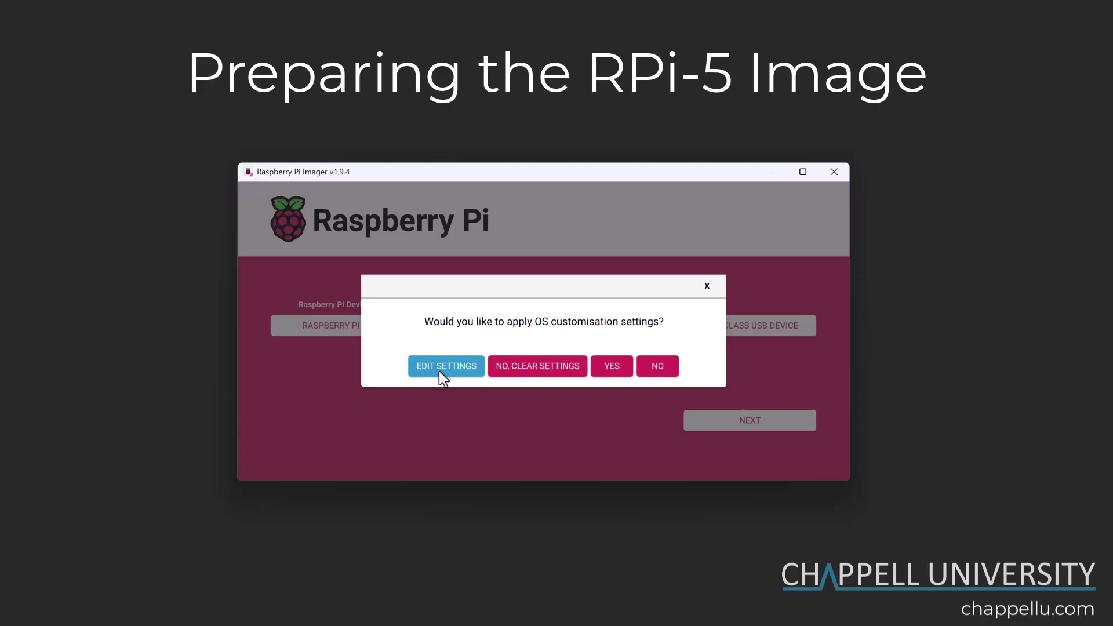
left_click(613, 367)
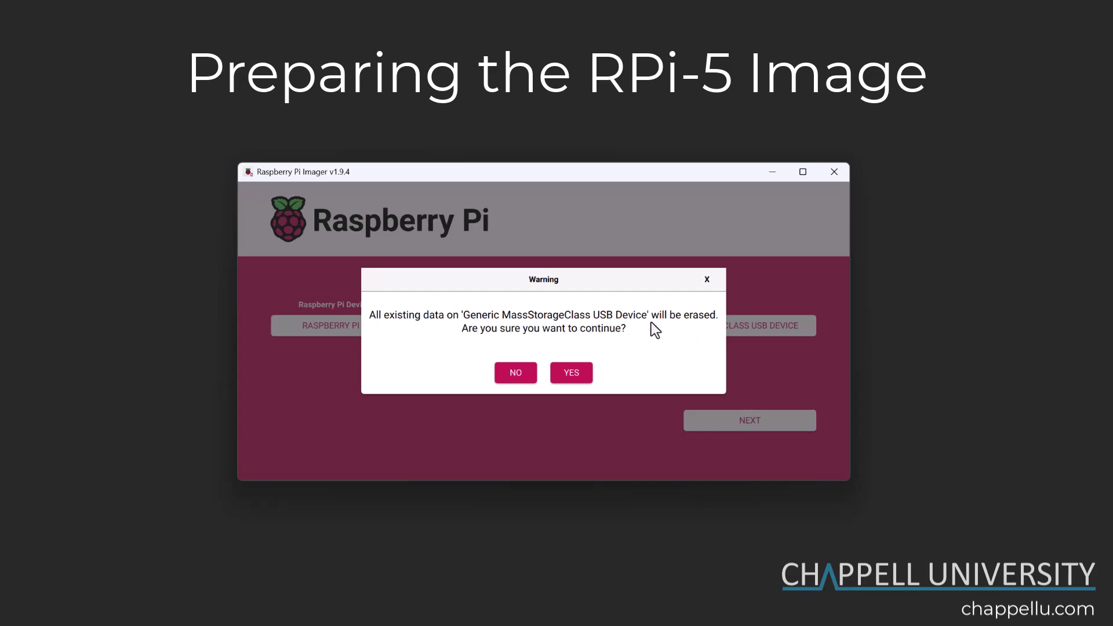
Confirm erasing the USB drive, let Raspberry Pi OS (64-bit) write, and dismiss the success message.
left_click(572, 374)
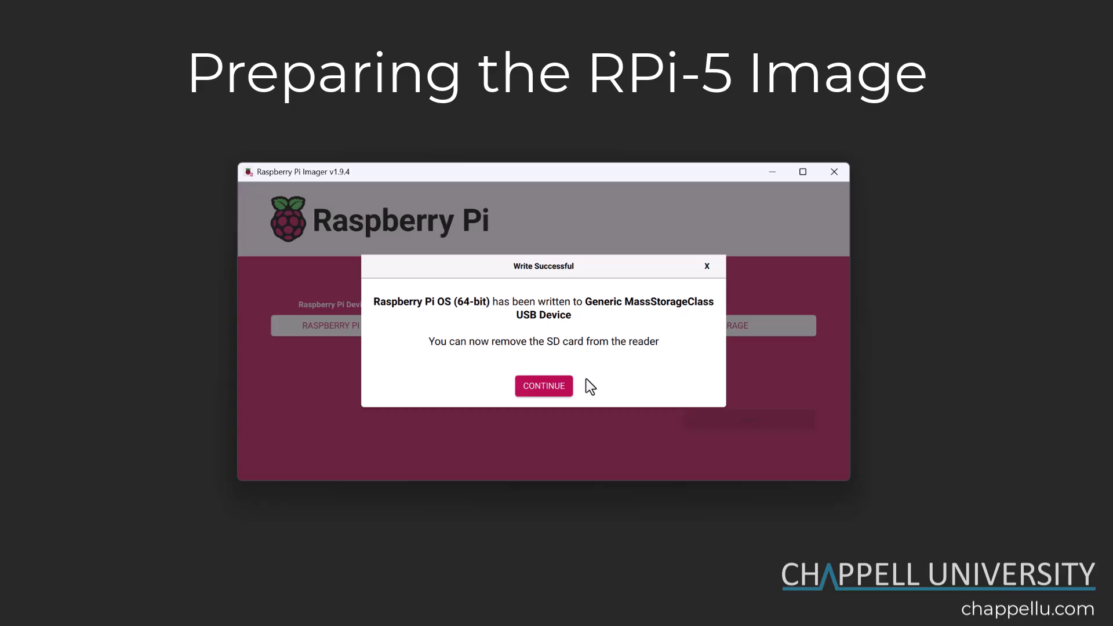
left_click(533, 386)
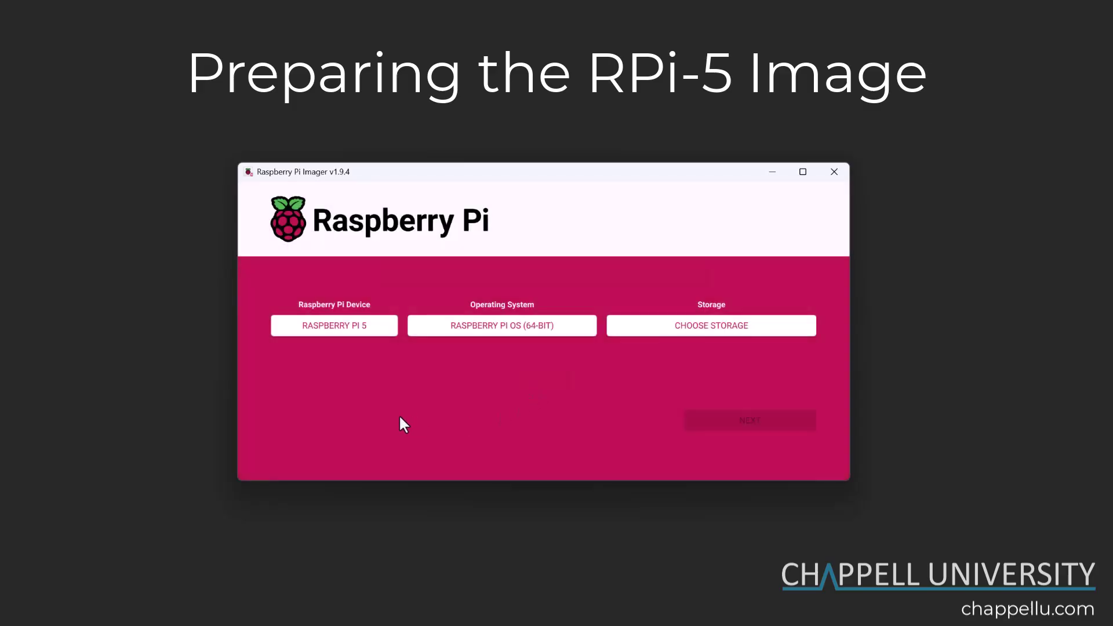